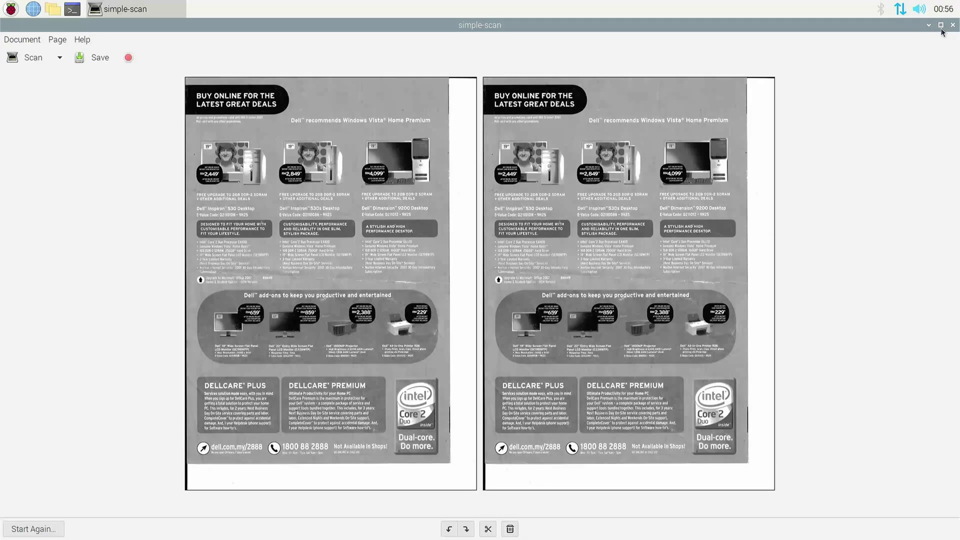
# Step: Restore the maximized simple-scan window to a smaller window over the desktop
pyautogui.click(941, 27)
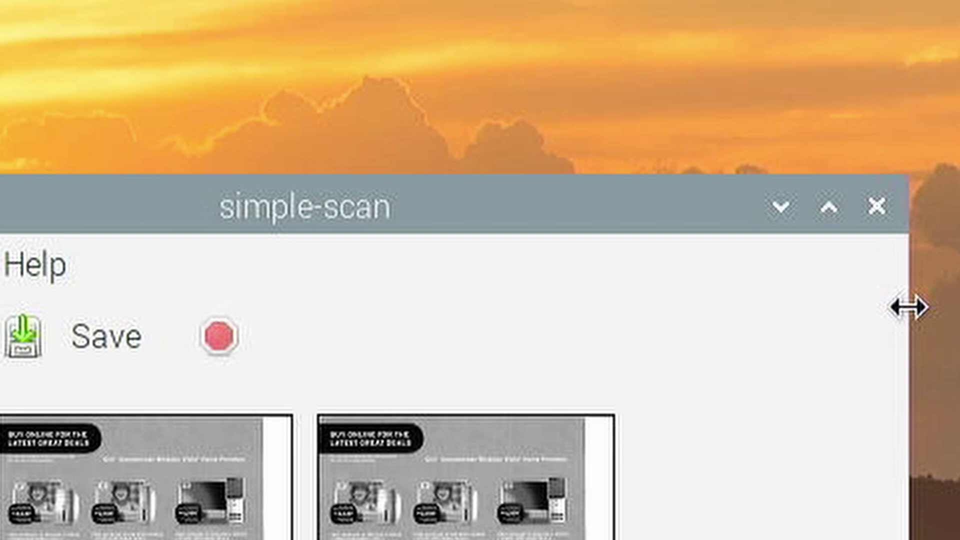
# Step: Narrow the scanner window from its right edge and heighten it from the top edge
pyautogui.moveTo(909, 307); pyautogui.dragTo(483, 323)
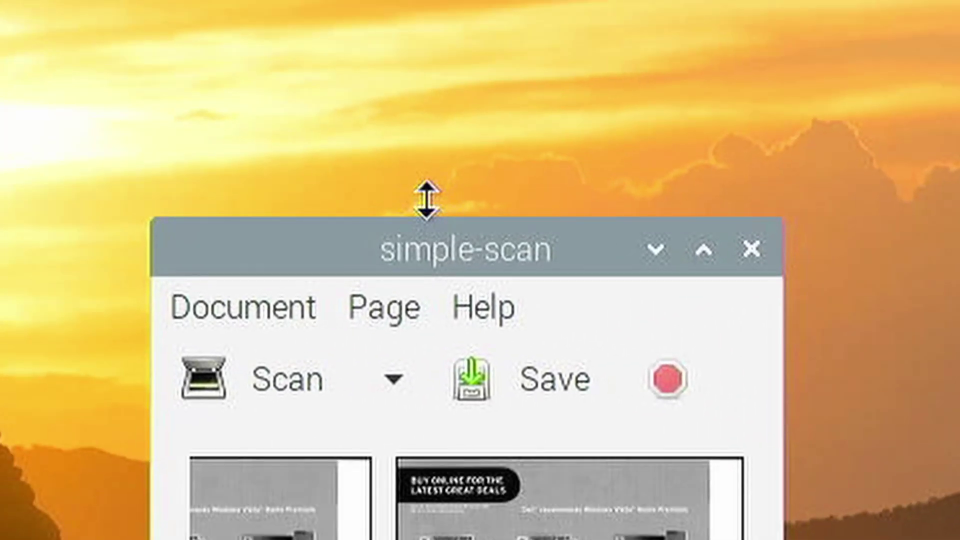
pyautogui.moveTo(425, 200)
pyautogui.mouseDown()
pyautogui.moveTo(425, 0)
pyautogui.moveTo(457, 165)
pyautogui.mouseUp()
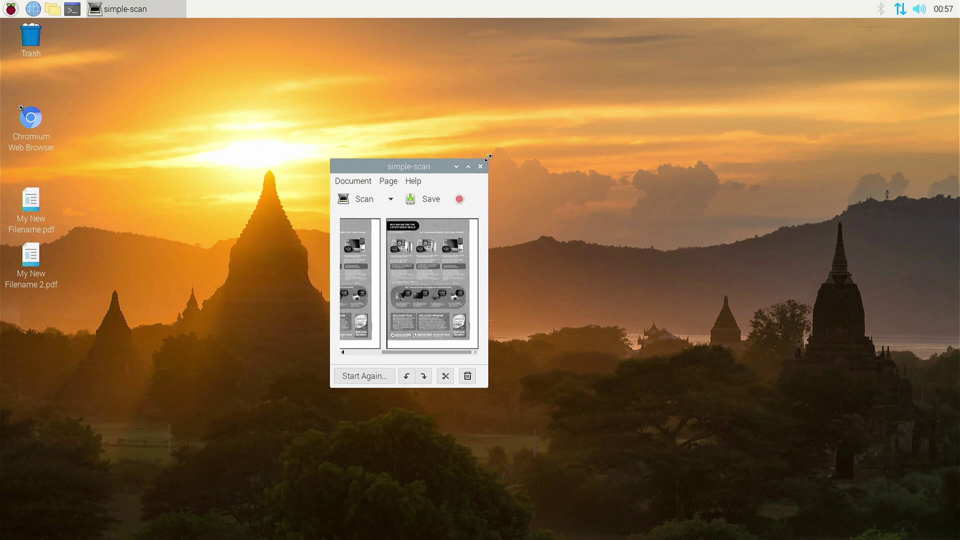
# Step: Drag the top-right corner up and right in two passes to enlarge the window
pyautogui.moveTo(488, 159)
pyautogui.mouseDown()
pyautogui.moveTo(608, 155)
pyautogui.moveTo(644, 62)
pyautogui.moveTo(708, 66)
pyautogui.mouseUp()
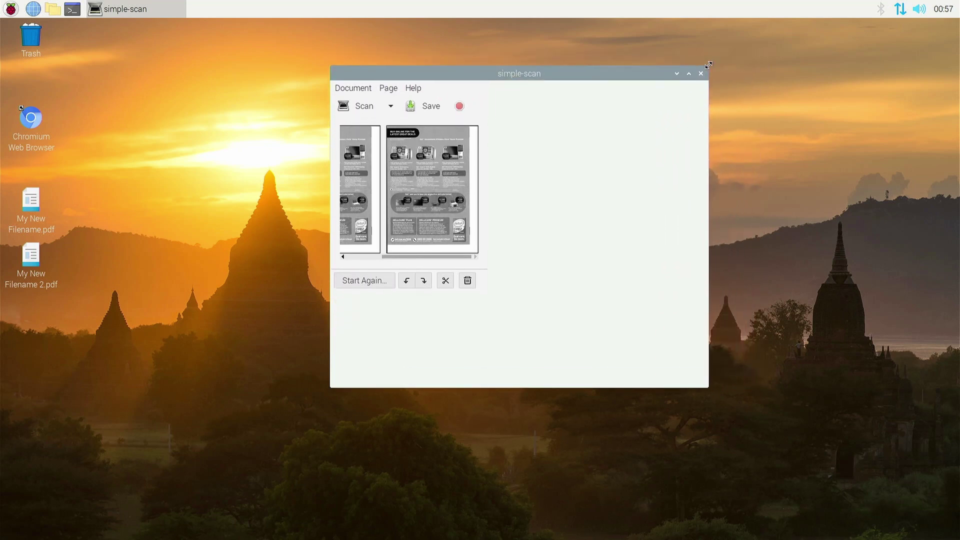
pyautogui.moveTo(708, 66)
pyautogui.mouseDown()
pyautogui.moveTo(652, 99)
pyautogui.moveTo(596, 79)
pyautogui.moveTo(626, 125)
pyautogui.moveTo(760, 90)
pyautogui.moveTo(747, 100)
pyautogui.moveTo(600, 88)
pyautogui.moveTo(625, 114)
pyautogui.moveTo(767, 92)
pyautogui.moveTo(814, 62)
pyautogui.mouseUp()
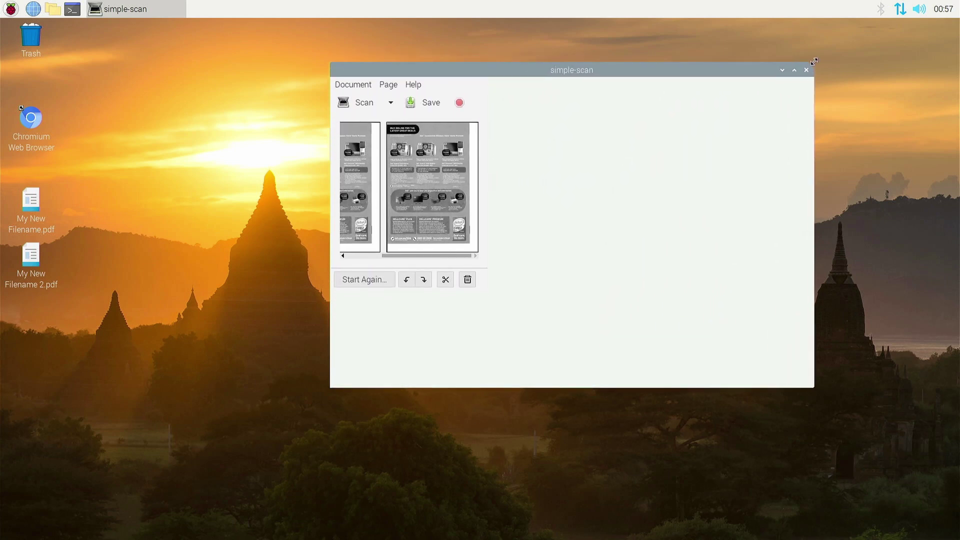